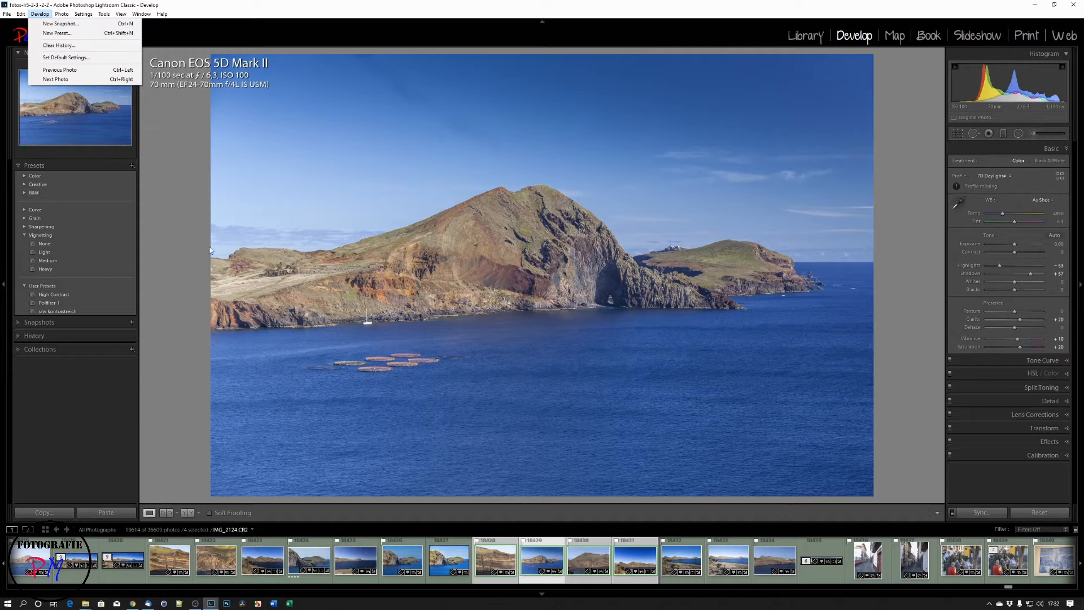
# Switch to Chrome to view the DB Browser for SQLite website, sqlitebrowser.org, and return to Lightroom to minimize it.
pyautogui.click(176, 266)
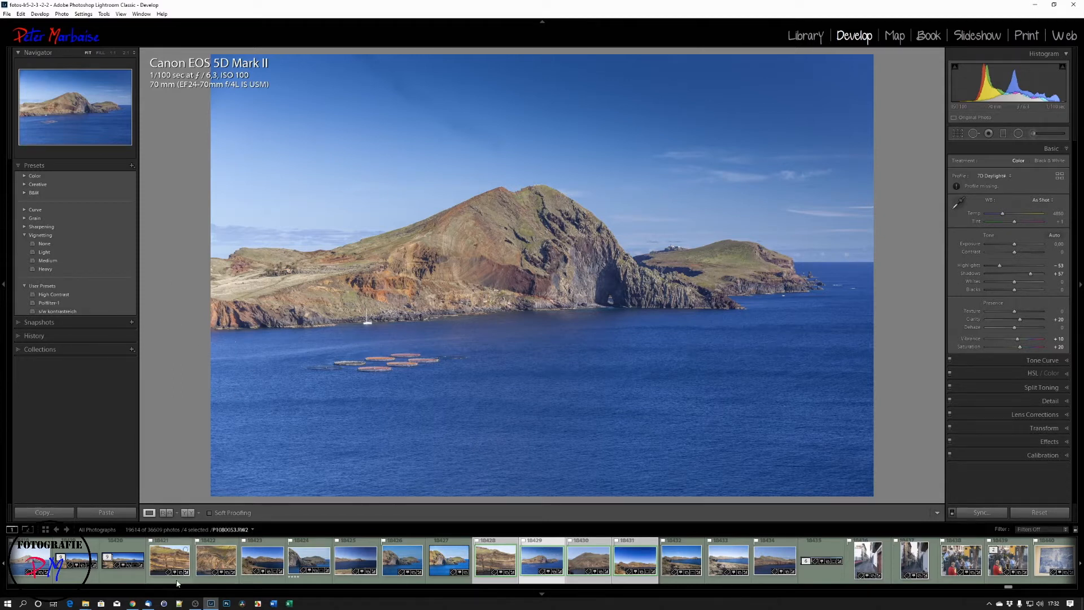
pyautogui.click(134, 605)
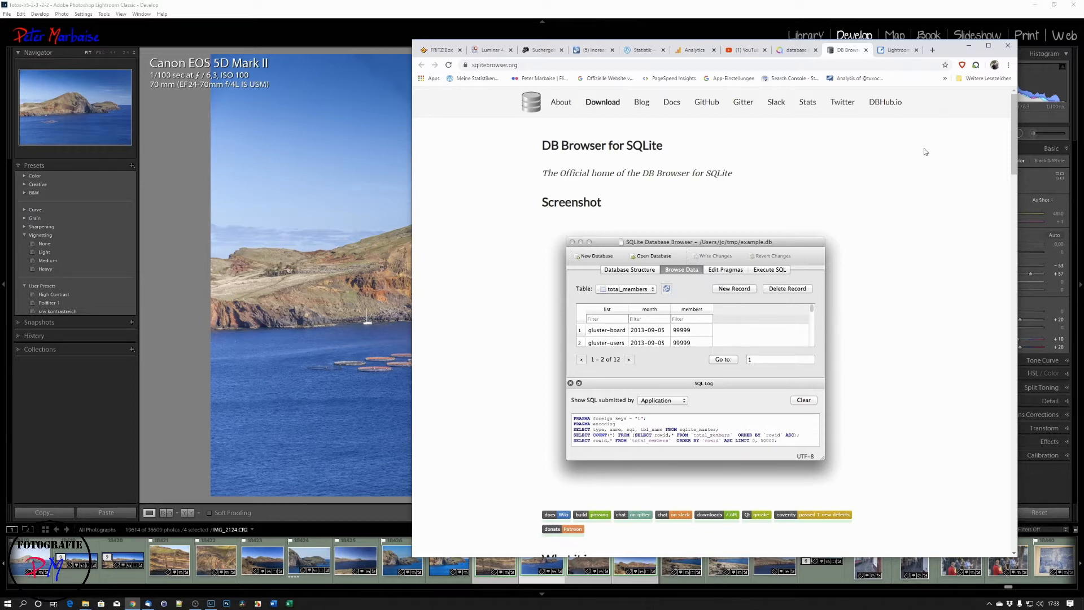
pyautogui.click(1039, 24)
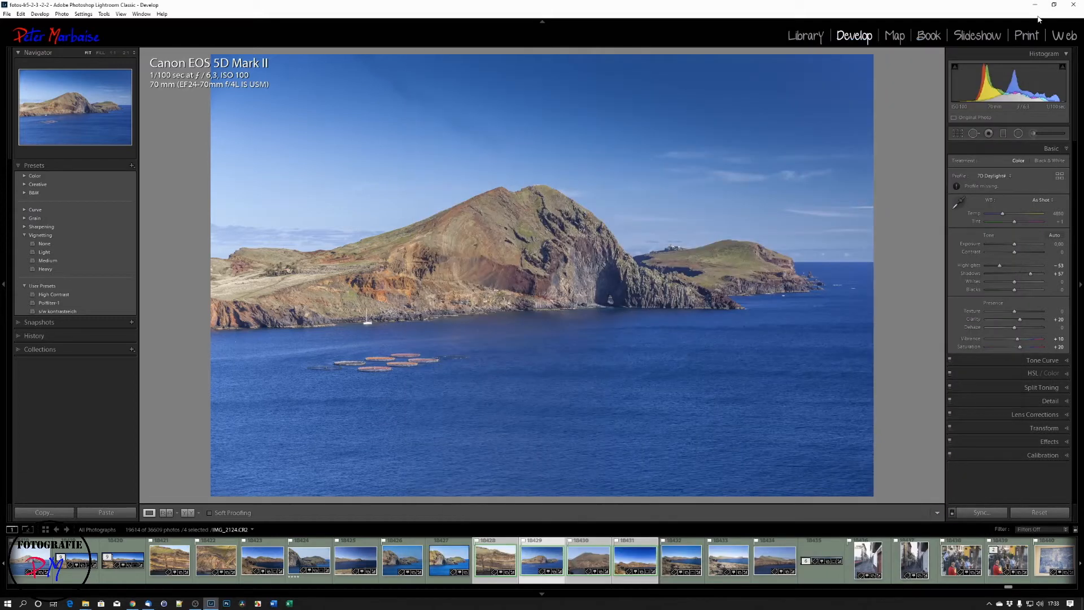
pyautogui.click(1034, 5)
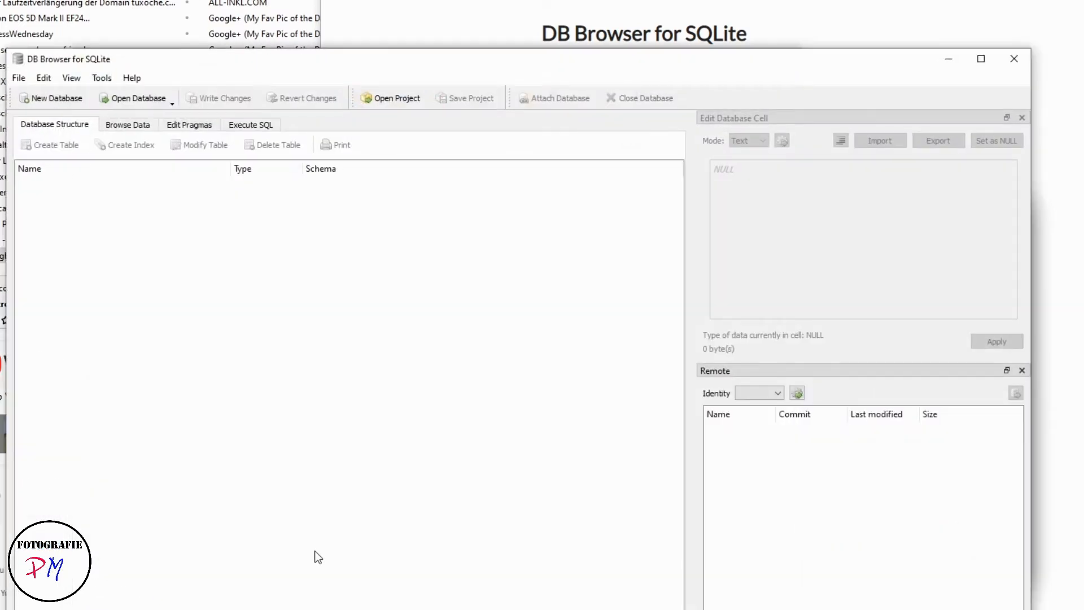
# Open the catalog fotos-lr5-2-3 -2-2.lrcat from D:\Video-Projekte\Lightroom-DatabaseBrowser as a database, with the file filter set to All files.
pyautogui.click(140, 104)
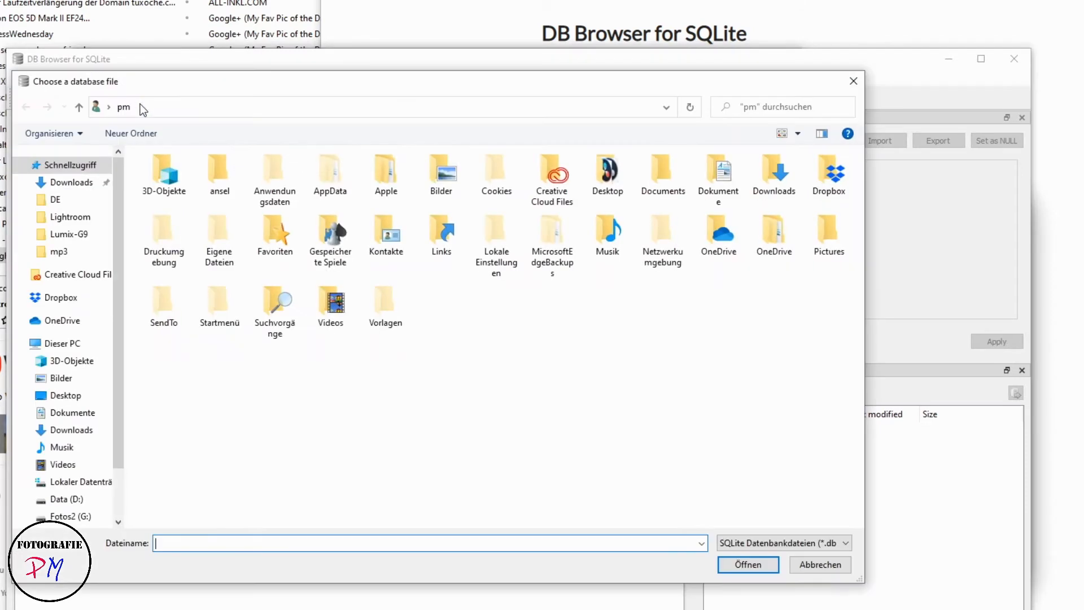
pyautogui.click(66, 499)
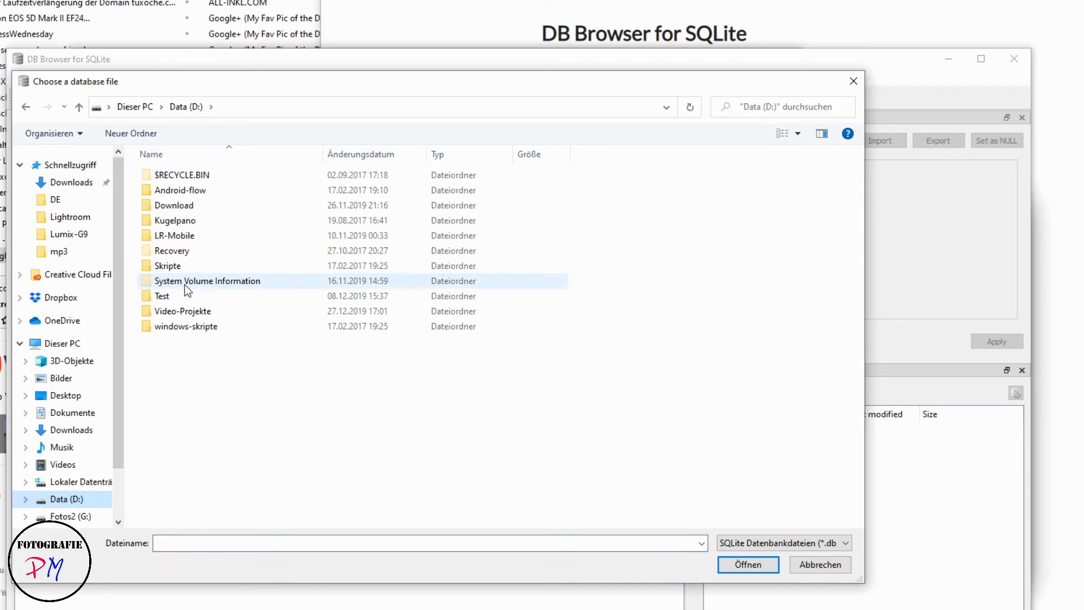
pyautogui.doubleClick(184, 311)
pyautogui.click(187, 266)
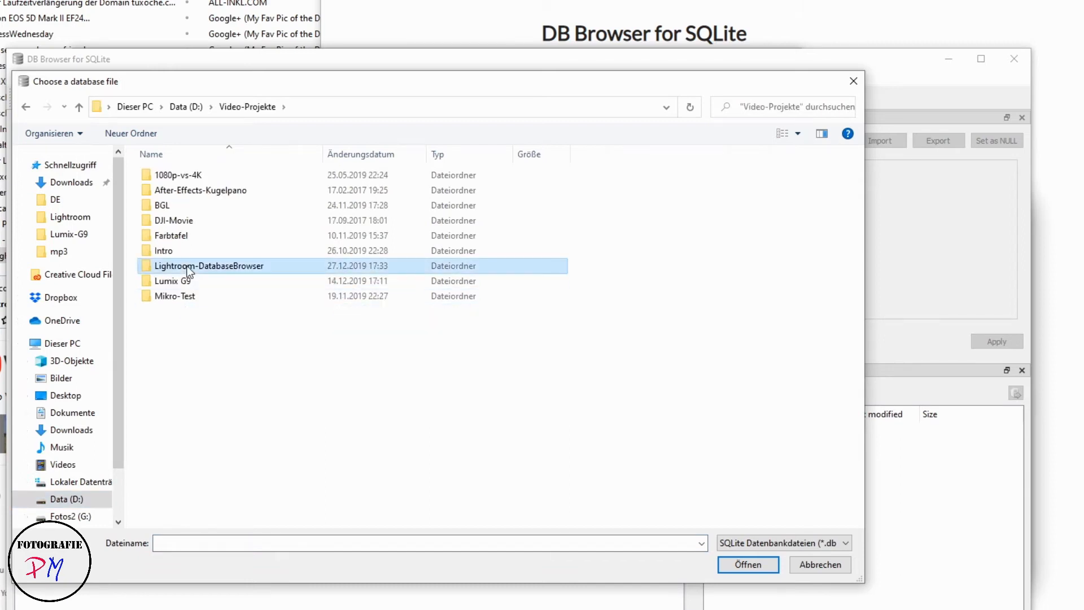
pyautogui.doubleClick(189, 267)
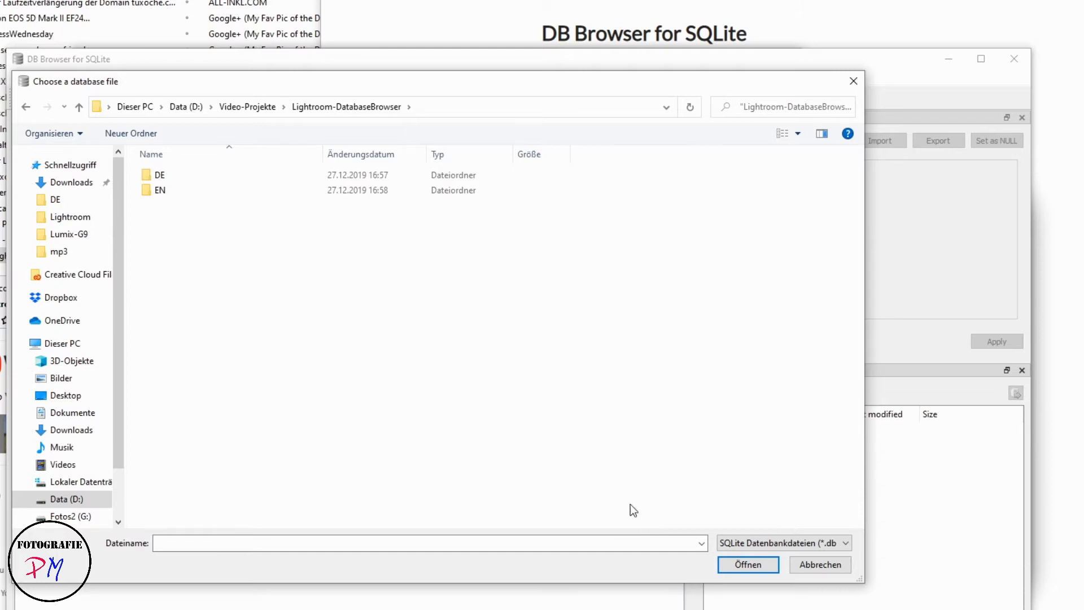
pyautogui.click(738, 547)
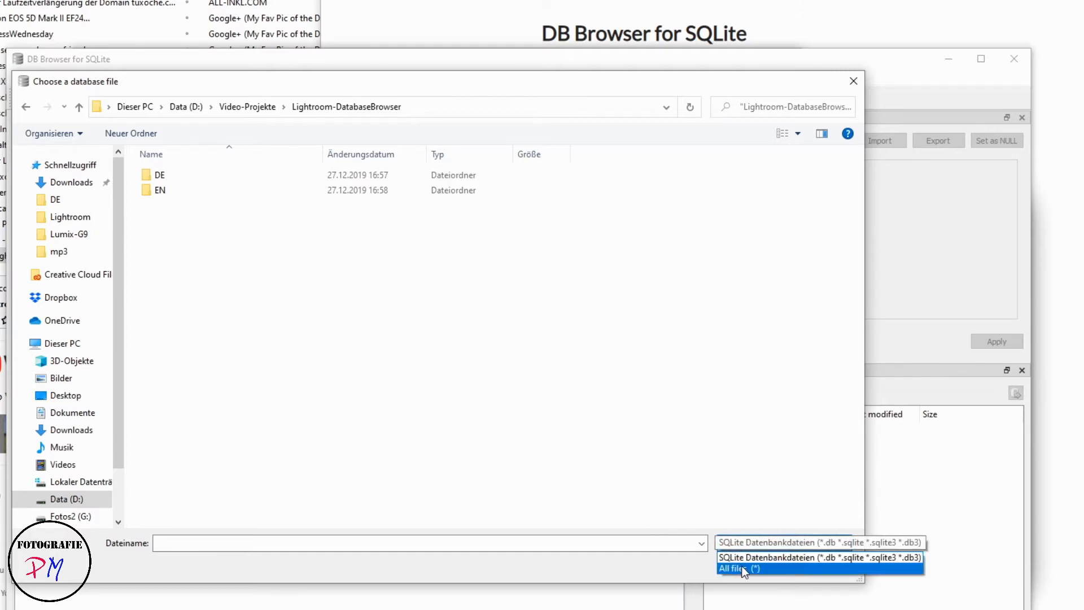
pyautogui.click(745, 566)
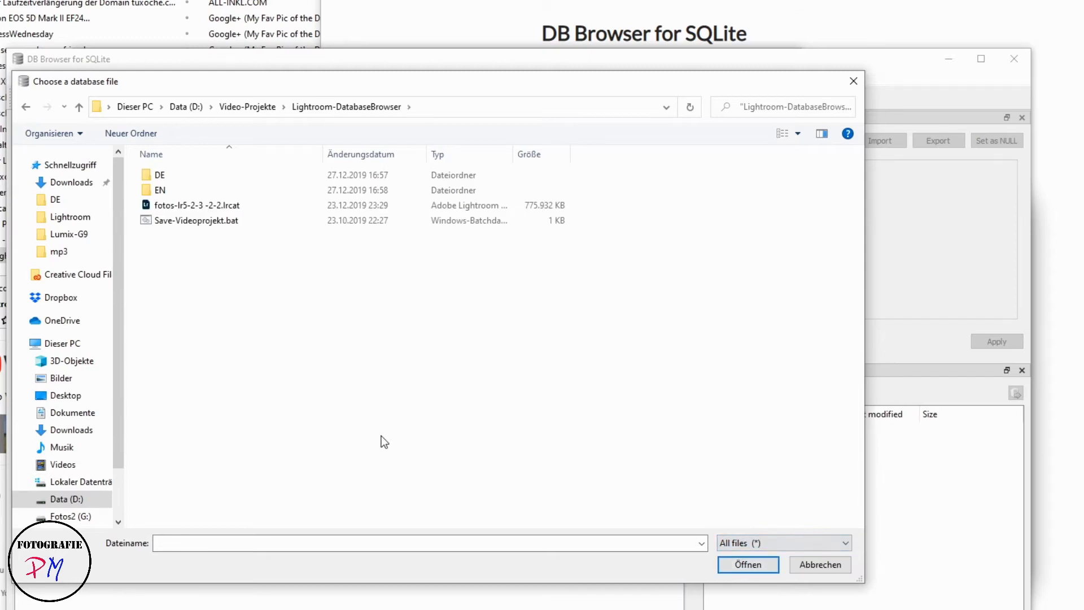
pyautogui.click(205, 209)
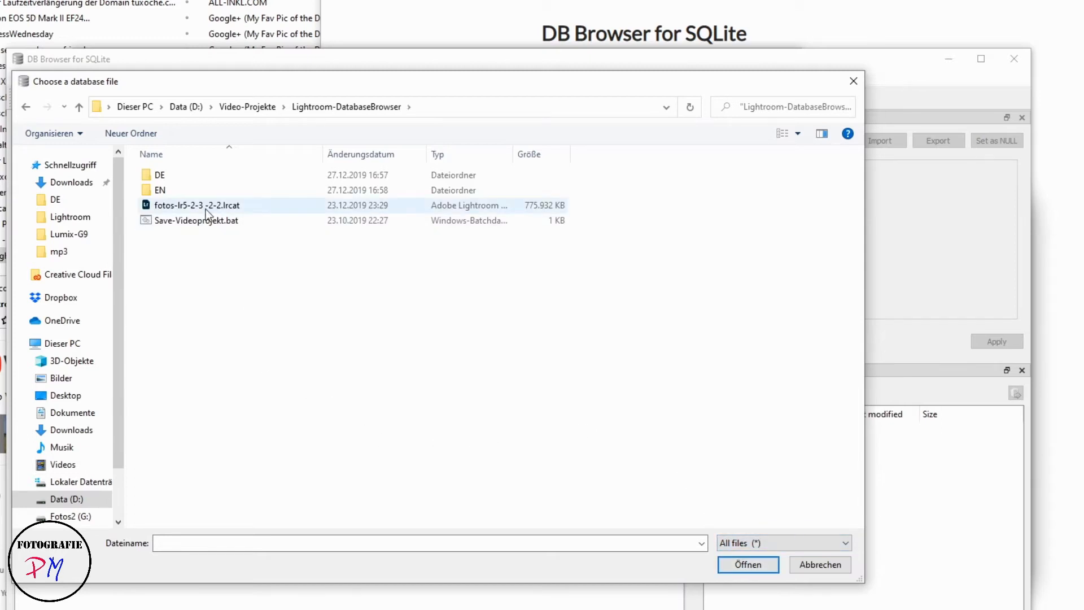
pyautogui.doubleClick(205, 209)
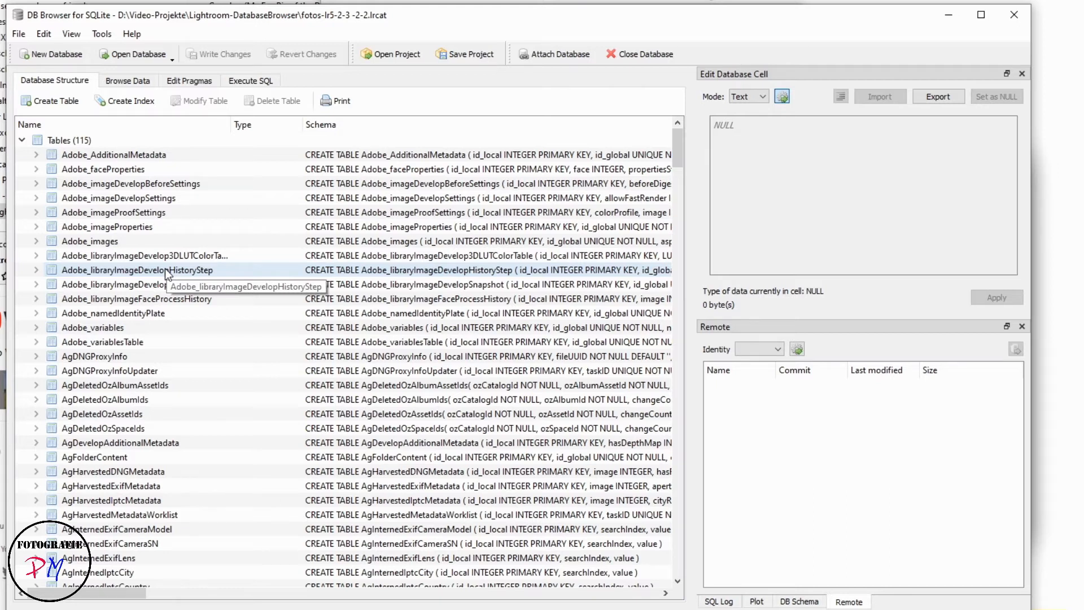
# Browse the data of table Adobe_libraryImageDevelopHistoryStep and filter its name column by "Export".
pyautogui.click(130, 85)
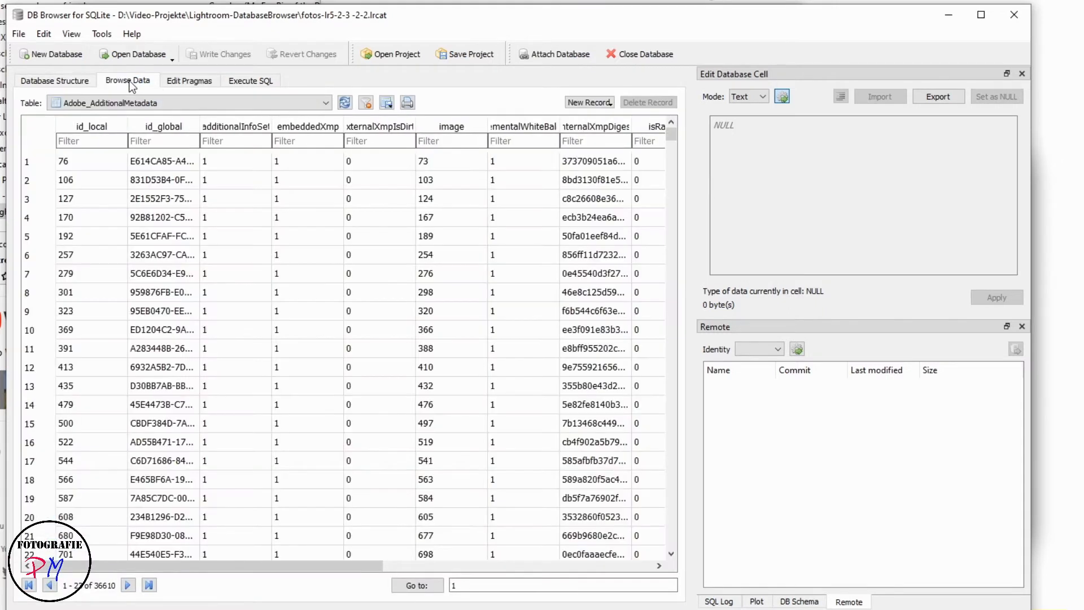
pyautogui.click(130, 110)
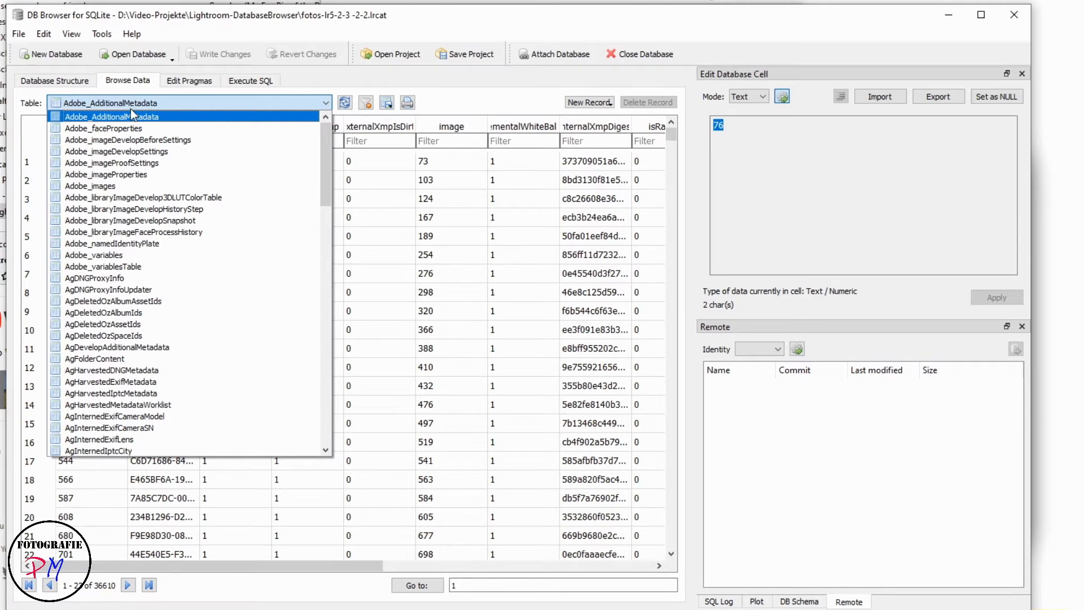
pyautogui.click(149, 209)
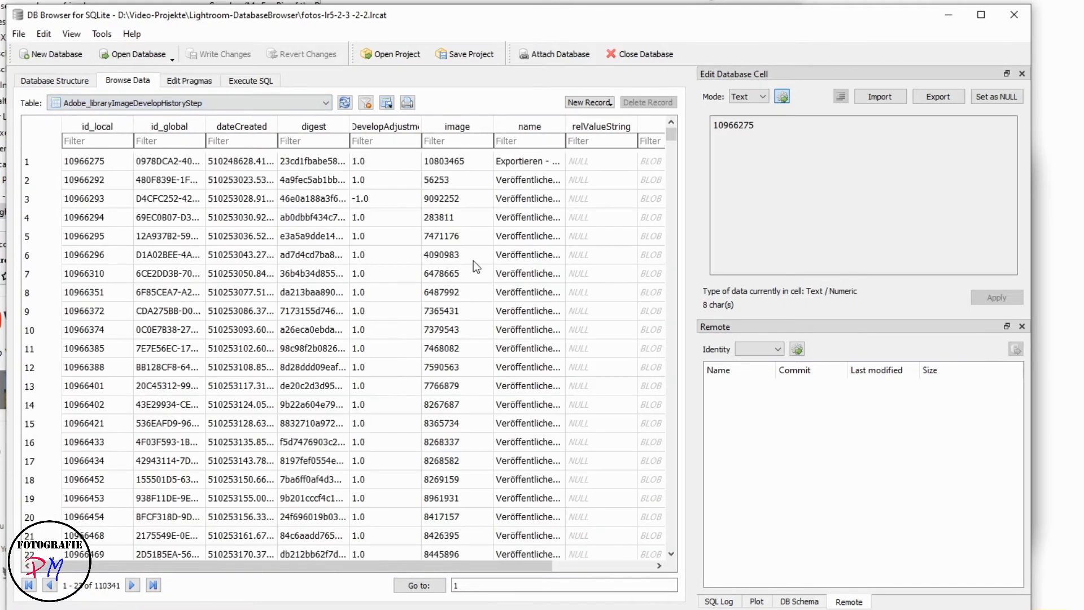
pyautogui.click(511, 141)
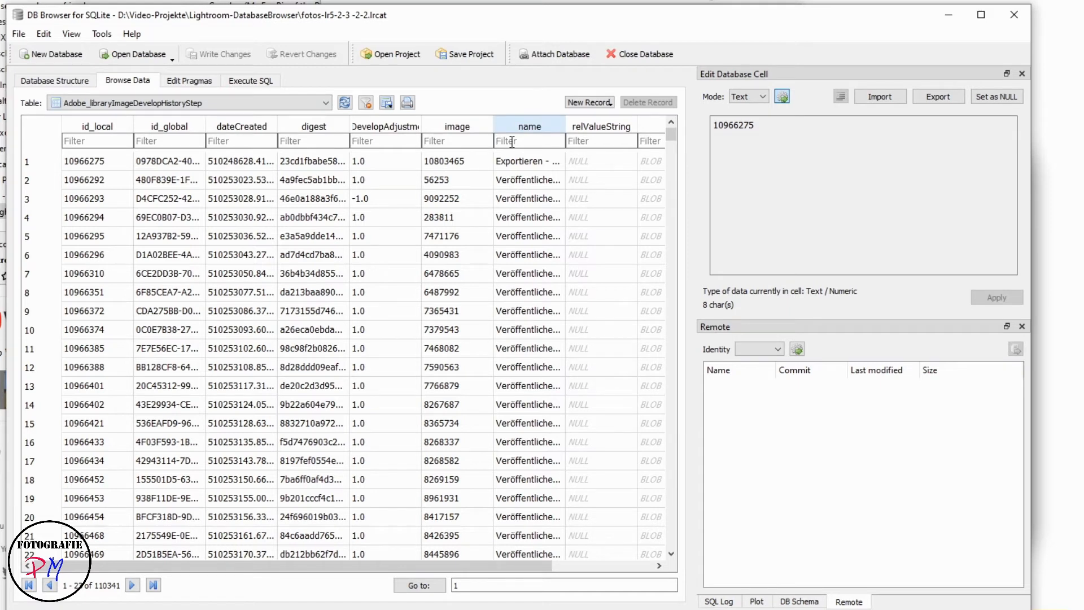
pyautogui.write('Export')
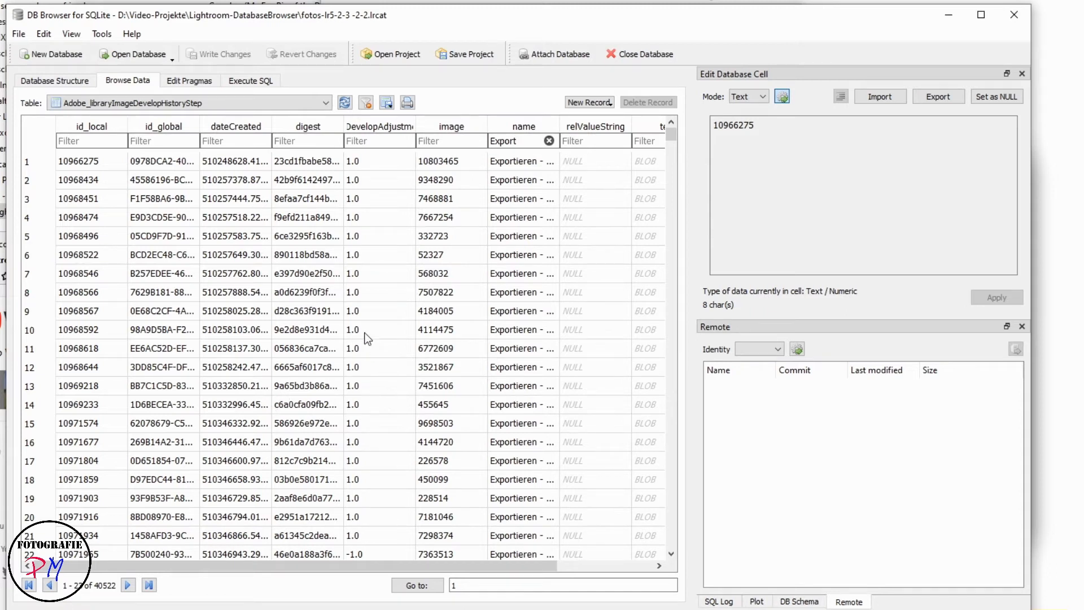
# Run the SQL query SELECT * FROM Adobe_libraryImageDevelopHistoryStep WHERE name LIKE "Exportieren%".
pyautogui.click(241, 83)
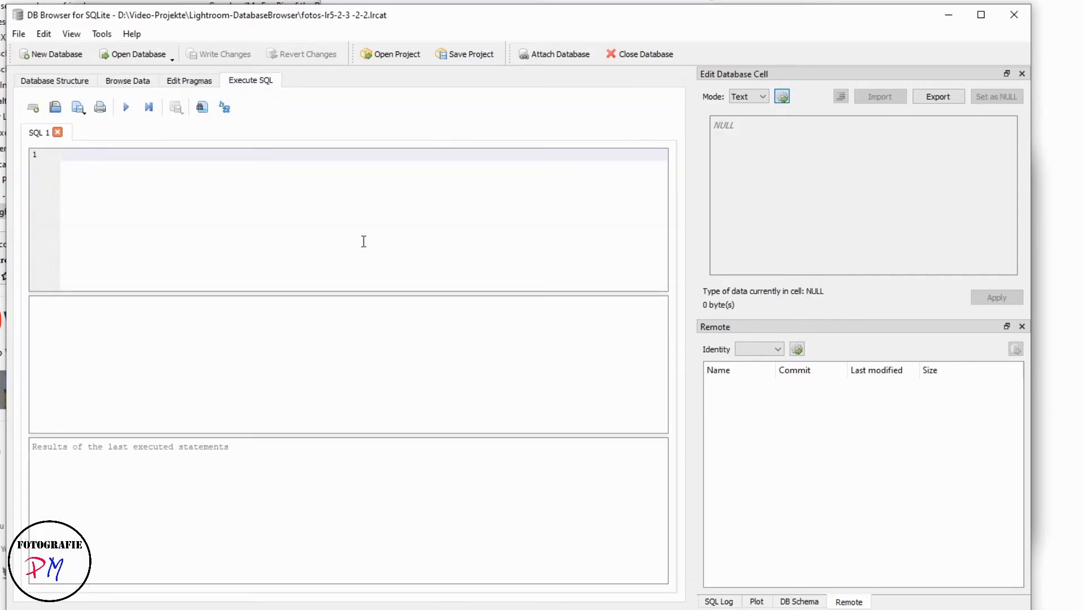
pyautogui.write('SELECT * FROM Adobe_libraryImageDevelopHistoryStep WHERE name LIKE "Exportieren%"')
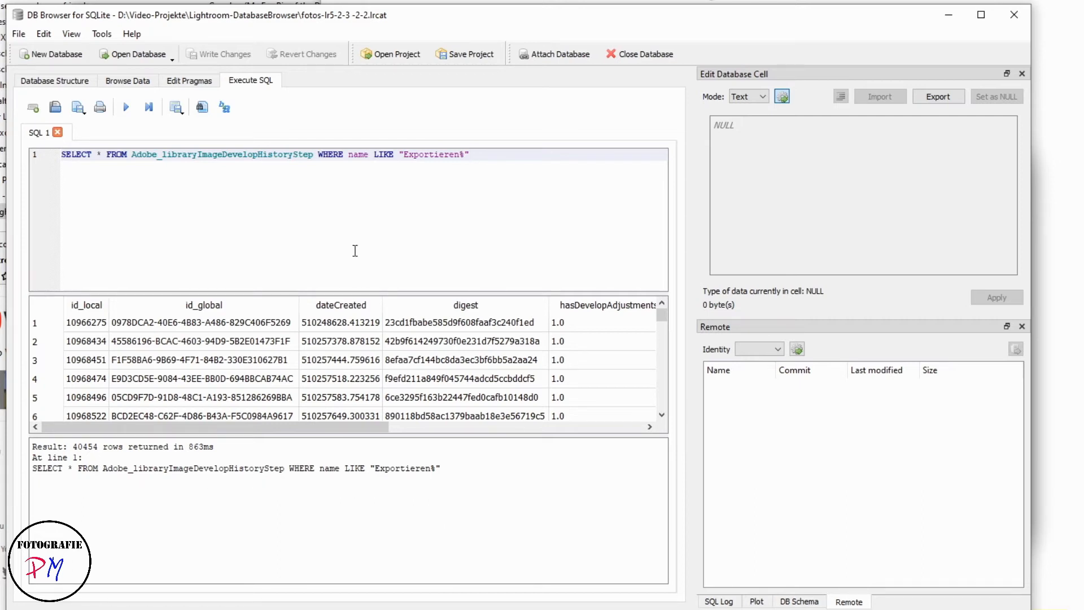
# Replace SELECT * with DELETE in the query and execute it to remove the history steps whose name starts with "Exportieren".
pyautogui.press('Left')
pyautogui.press('Left')
pyautogui.press('Left')
pyautogui.press('Left')
pyautogui.press('Left')
pyautogui.press('Left')
pyautogui.press('Left')
pyautogui.press('Left')
pyautogui.press('Left')
pyautogui.press('Left')
pyautogui.press('Left')
pyautogui.press('Left')
pyautogui.press('Left')
pyautogui.press('Left')
pyautogui.press('Left')
pyautogui.press('Left')
pyautogui.press('Left')
pyautogui.press('Left')
pyautogui.press('Left')
pyautogui.press('Left')
pyautogui.press('Delete')
pyautogui.press('Delete')
pyautogui.press('Delete')
pyautogui.press('Delete')
pyautogui.press('Delete')
pyautogui.press('Delete')
pyautogui.press('Delete')
pyautogui.press('Delete')
pyautogui.press('Delete')
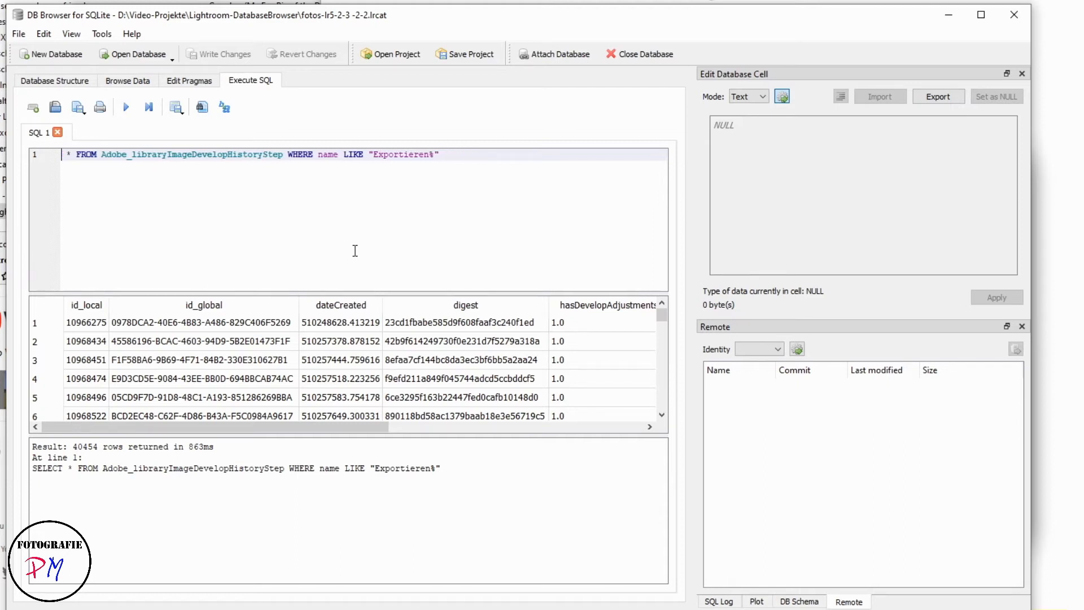
pyautogui.write('DELE')
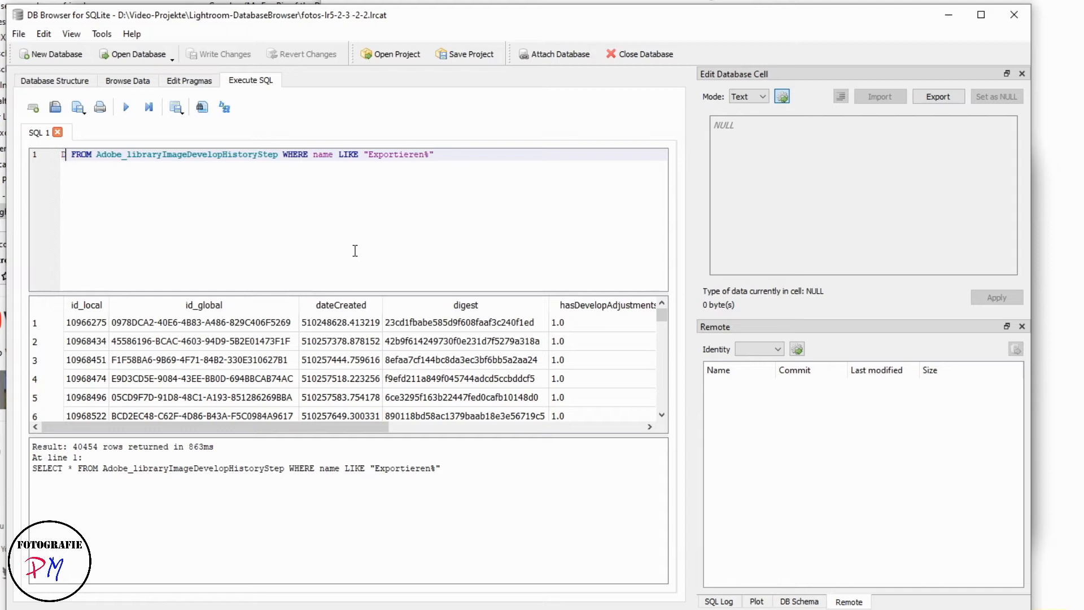
pyautogui.write('TE')
pyautogui.press('End')
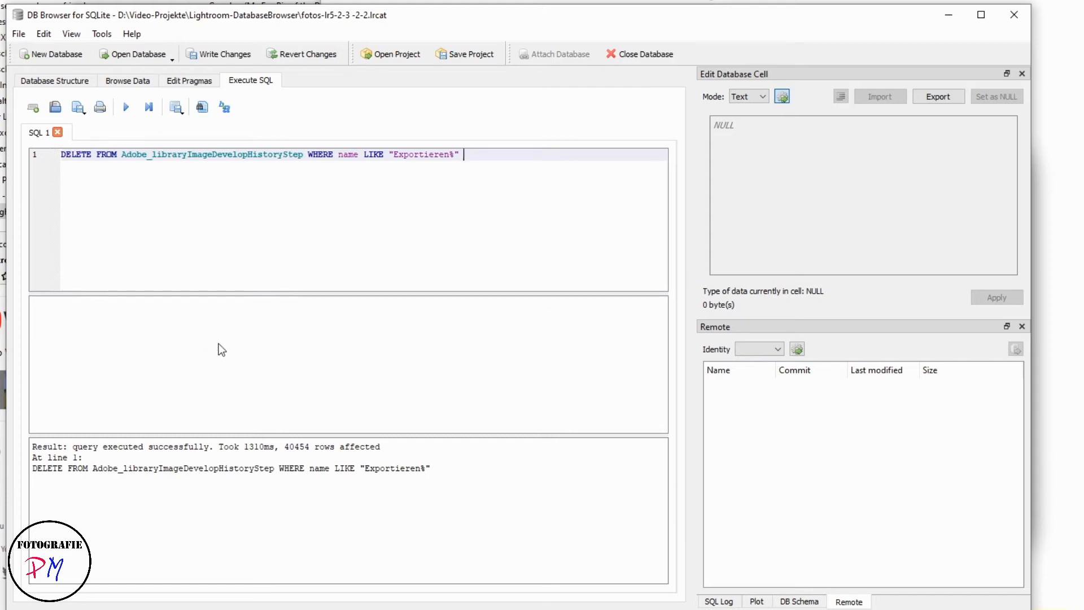
# Run the Optimize operation (PRAGMA optimize;) on the catalog database.
pyautogui.click(96, 35)
pyautogui.click(102, 138)
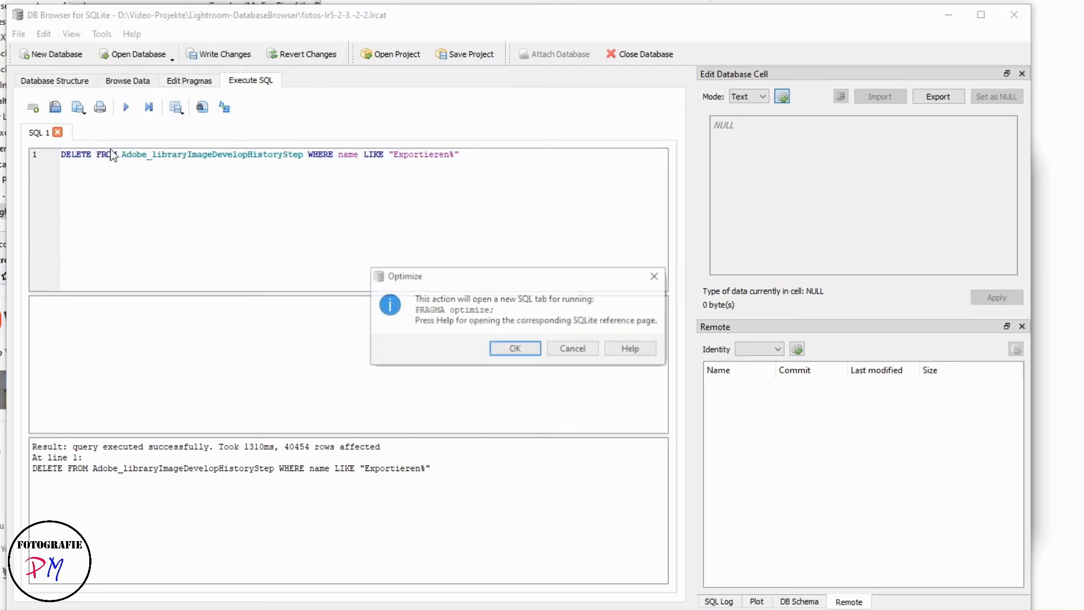
pyautogui.press('Return')
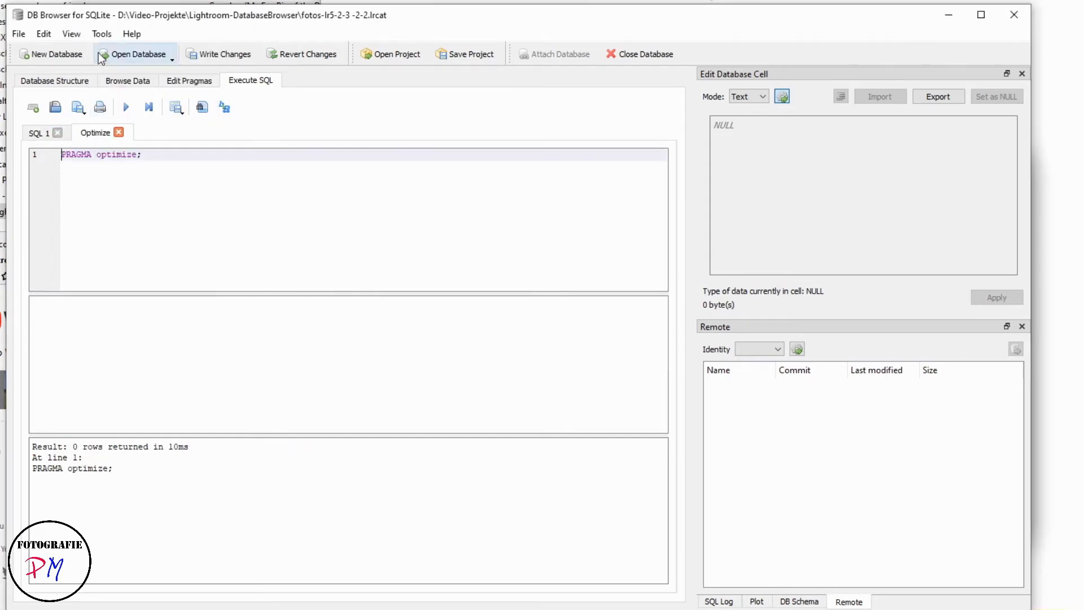
# Compact the main database, committing all pending changes.
pyautogui.click(99, 35)
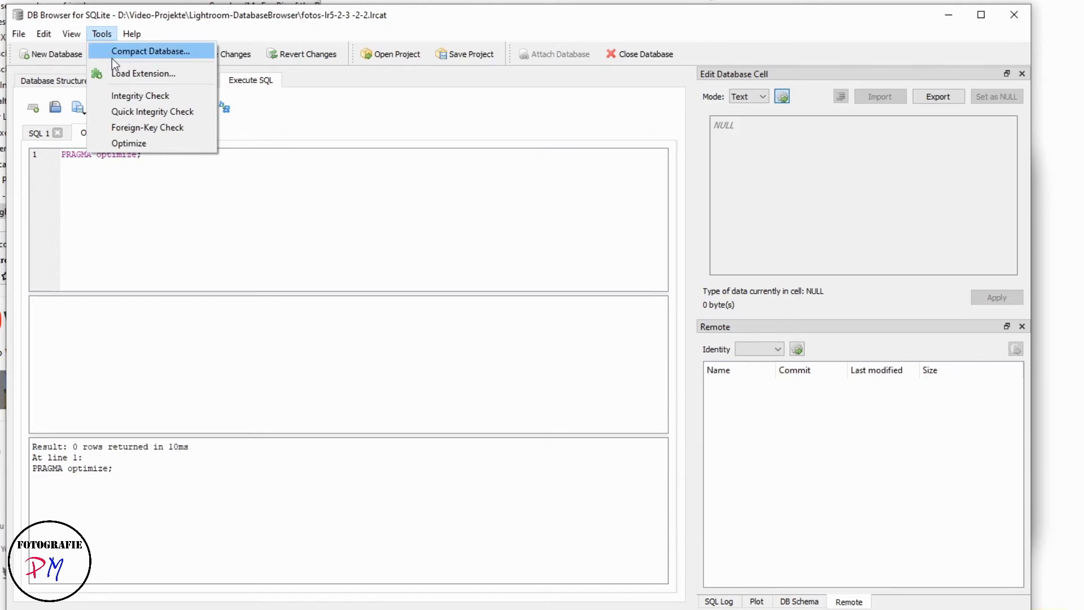
pyautogui.click(113, 54)
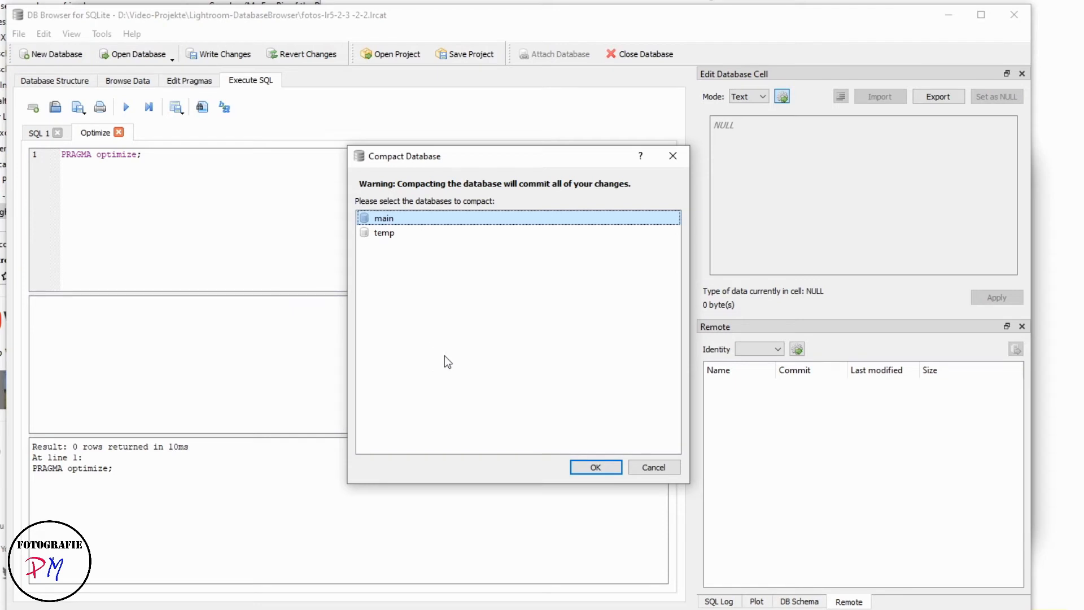
pyautogui.click(582, 465)
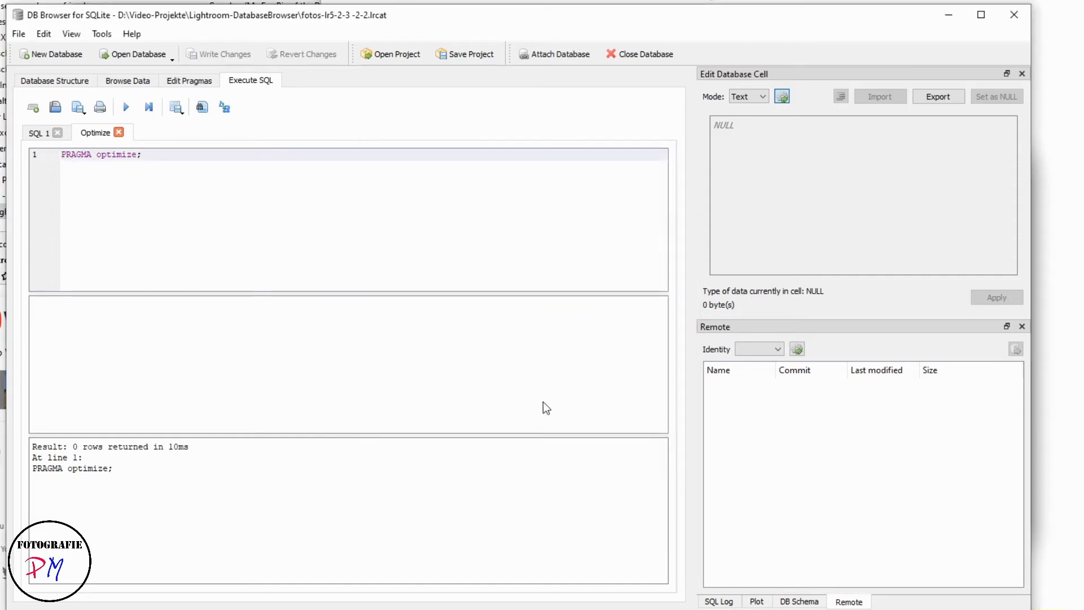
# Close the catalog database, exit DB Browser for SQLite, and return to the Lightroom-DatabaseBrowser folder in File Explorer.
pyautogui.click(618, 59)
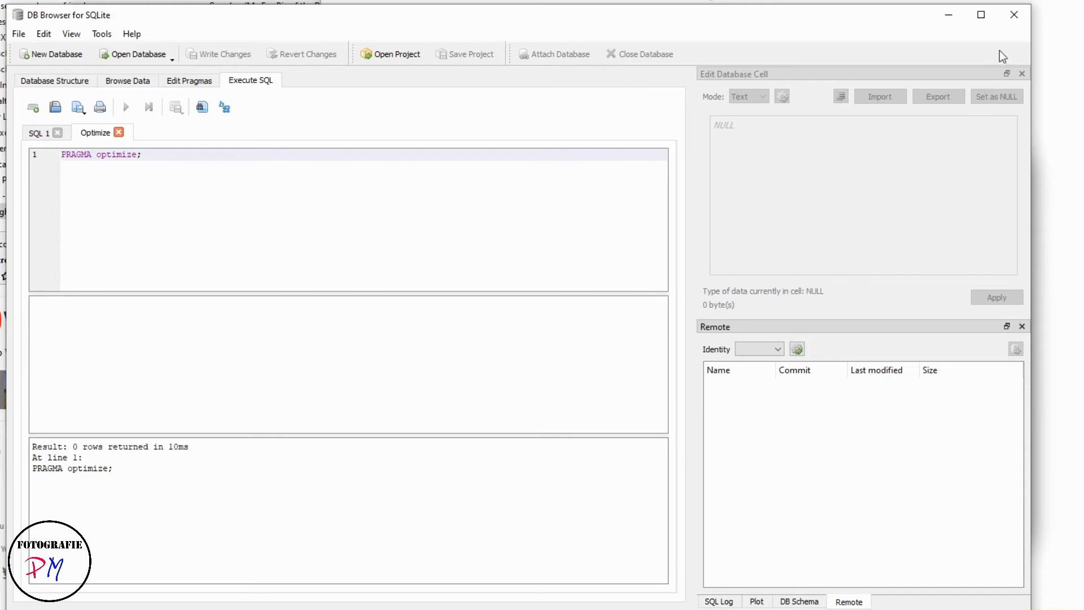
pyautogui.click(1010, 22)
pyautogui.click(294, 373)
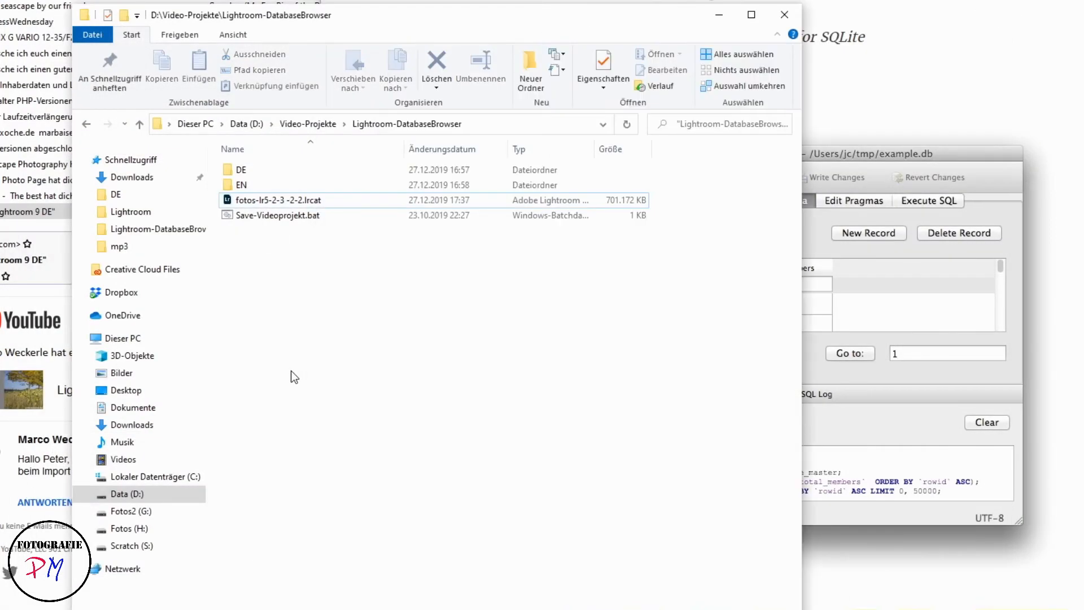